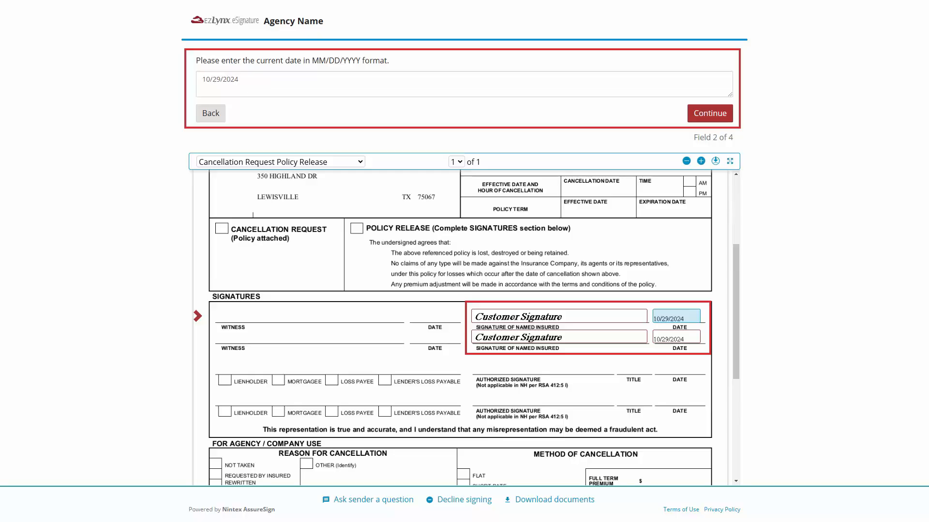
Confirm the date and submit the signed Cancellation Request Policy Release to complete signing.
key("Return")
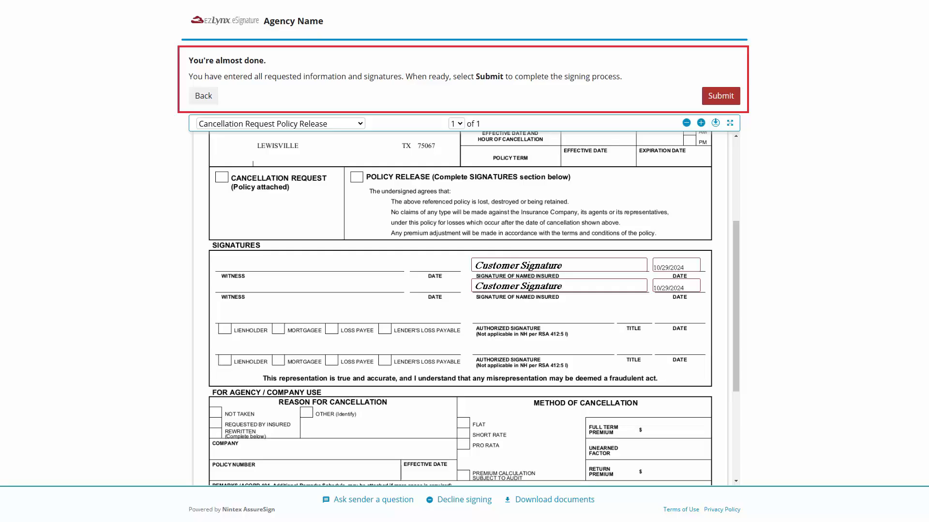
key("Return")
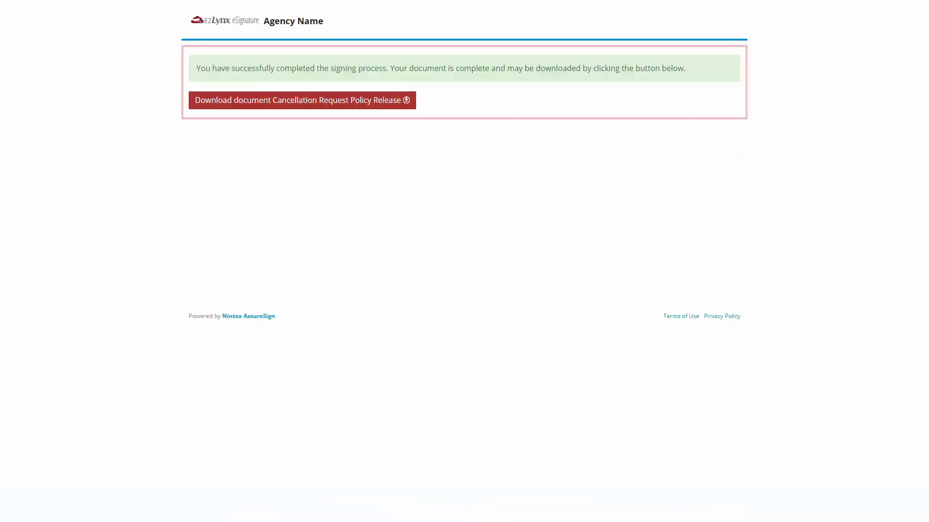